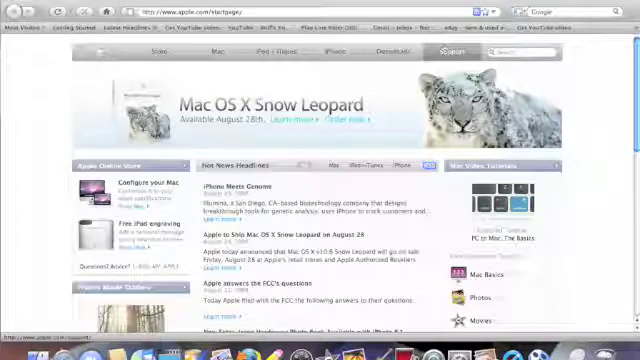
- Browse Apple's Downloads through All Categories to the Video category page
left_click(392, 51)
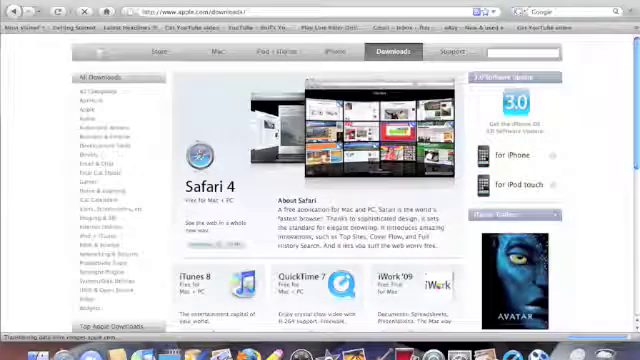
left_click(112, 326)
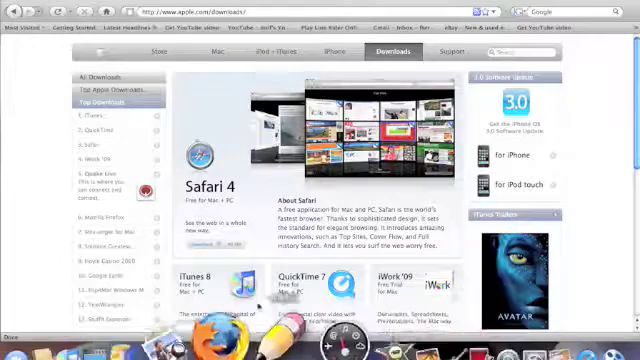
left_click(112, 90)
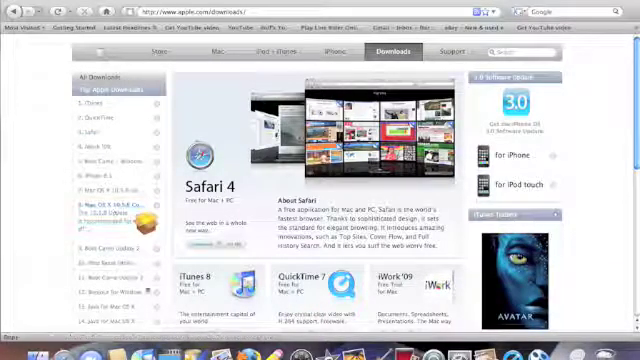
scroll(616, 88, "down", 1)
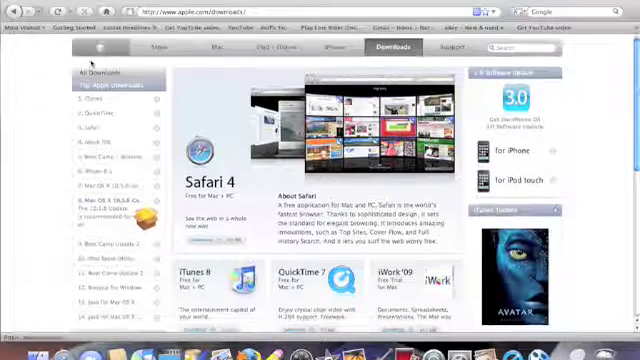
left_click(96, 72)
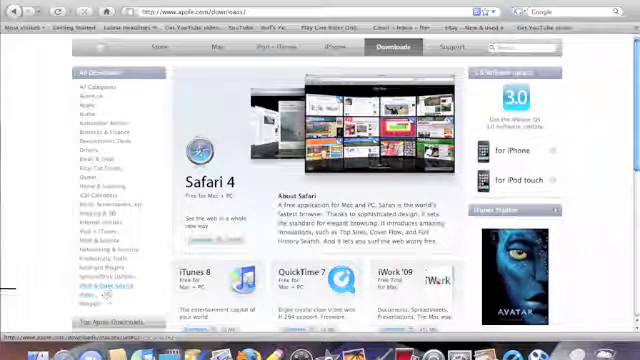
left_click(90, 295)
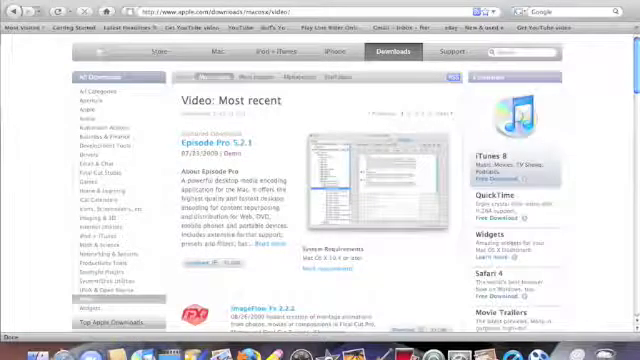
left_click_drag(636, 70, 636, 300)
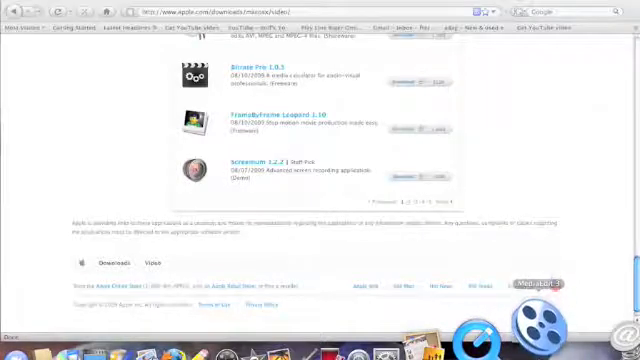
- Launch MediaEdit 3 from the Dock
left_click(540, 328)
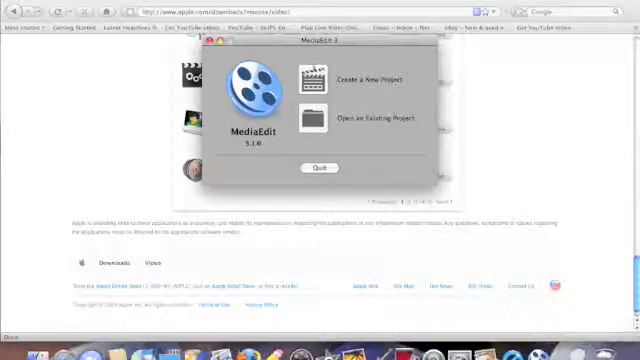
- Save a new 720×480, 30 fps H.264 project named 'cloning' to the Desktop and open the editor
left_click(368, 79)
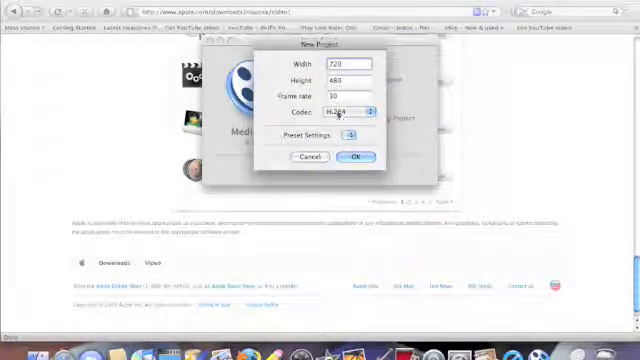
left_click(355, 156)
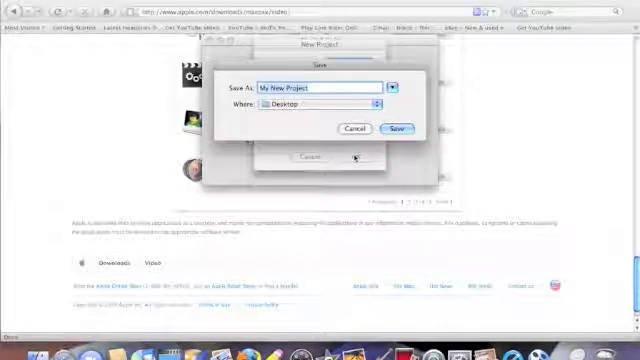
key("BackSpace")
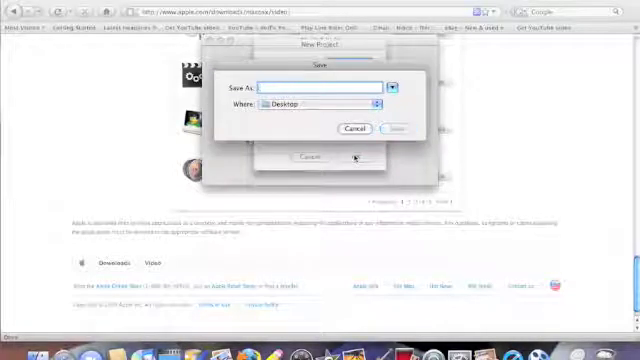
type("c")
type("s")
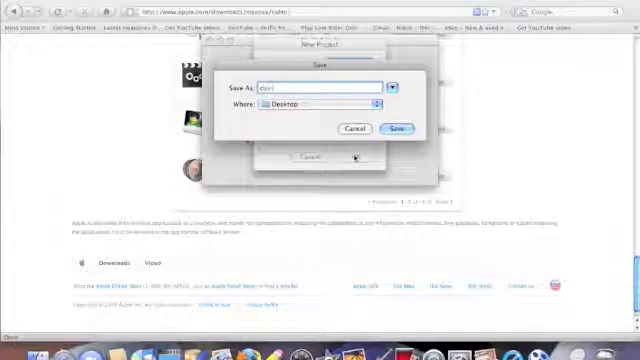
type("e")
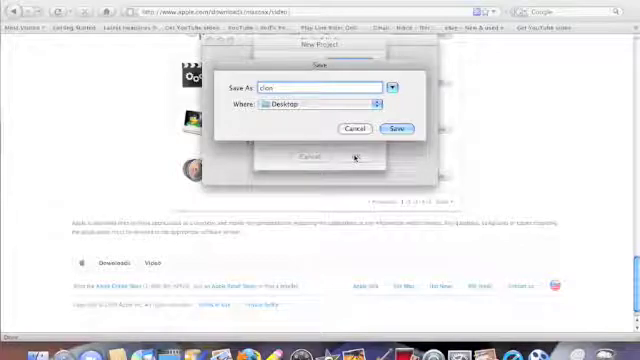
type("g")
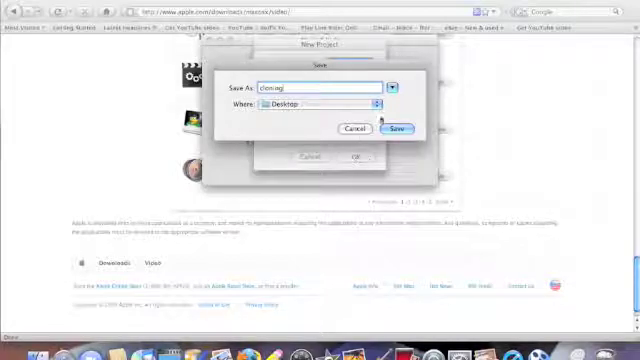
left_click(396, 129)
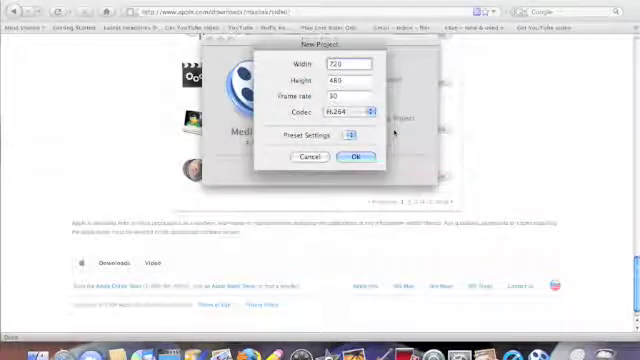
key("Return")
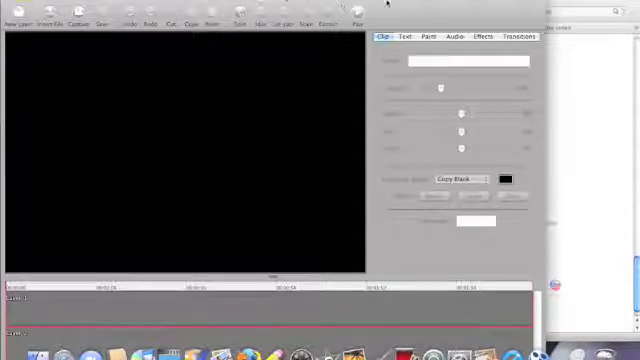
- Shift the editor window right and open Video Capture with the live webcam feed
left_click_drag(343, 6, 385, 6)
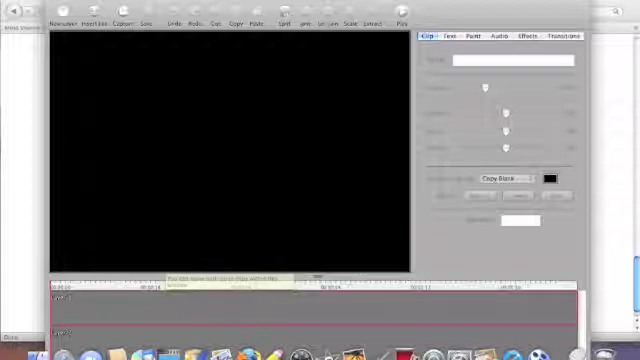
left_click(123, 17)
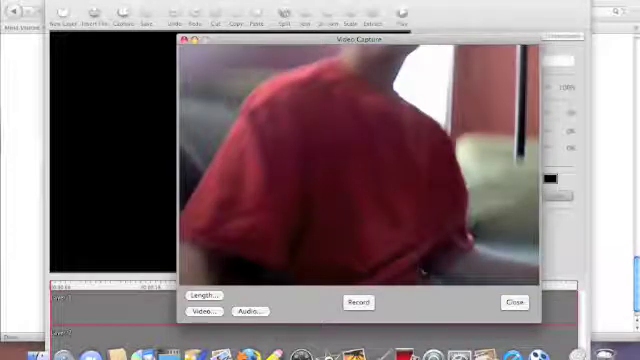
left_click(485, 4)
- Pick a camera input setting and record a roughly 12.5-second first webcam clip
left_click(492, 17)
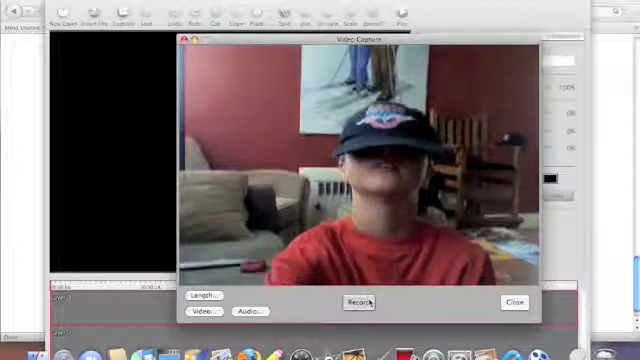
left_click(362, 302)
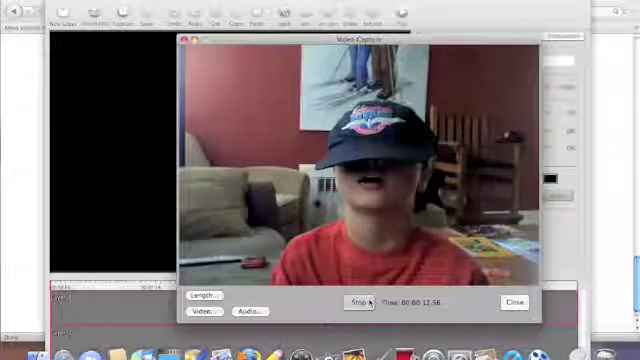
left_click(362, 302)
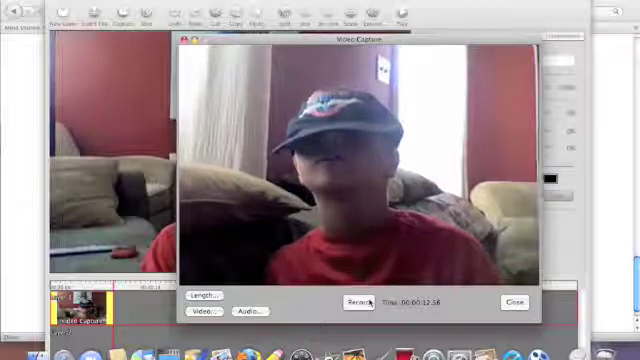
- Start recording a second webcam clip
left_click(360, 302)
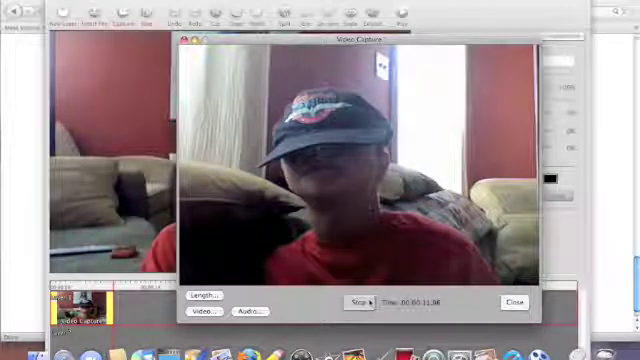
- Stop the second clip at about 12 seconds and close Video Capture
left_click(362, 302)
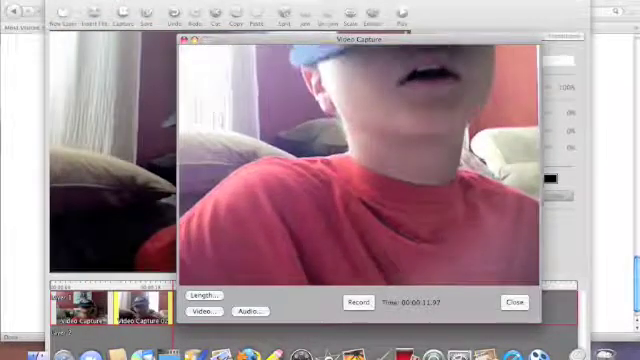
left_click(183, 42)
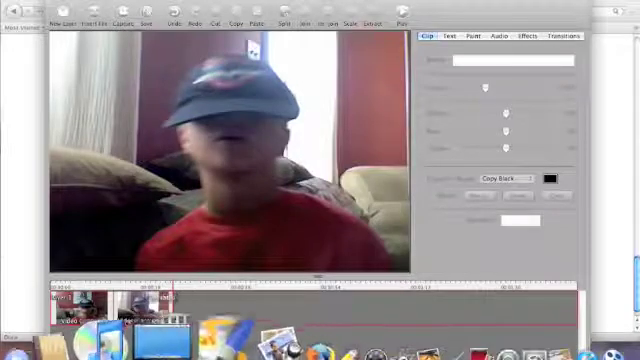
- Move Video Capture 02 to the lower track and shrink both clips into the top corners
left_click_drag(142, 308, 120, 338)
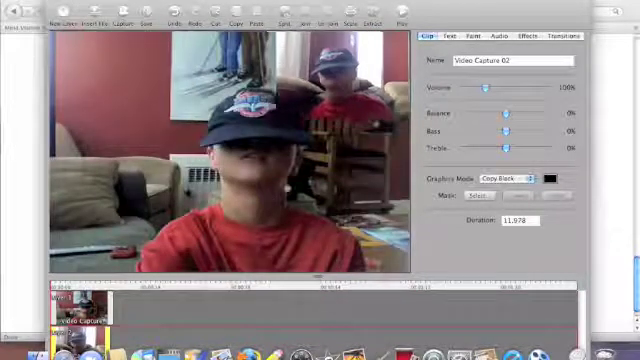
left_click(271, 200)
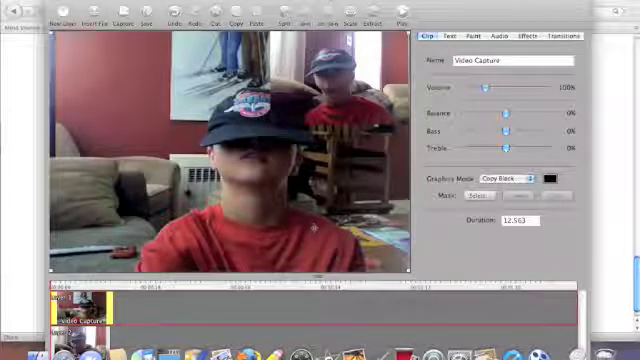
mouse_move(408, 270)
left_mouse_down()
mouse_move(258, 147)
mouse_move(235, 155)
left_mouse_up()
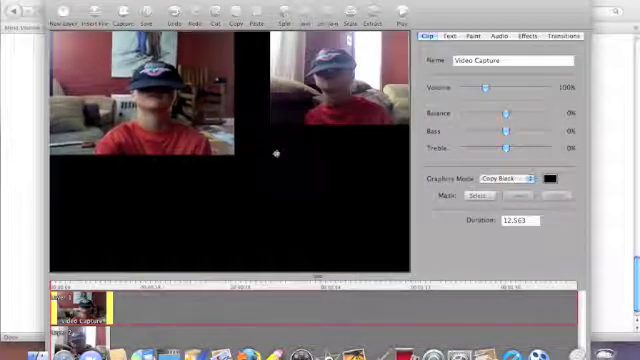
mouse_move(272, 123)
left_mouse_down()
mouse_move(253, 157)
mouse_move(240, 152)
left_mouse_up()
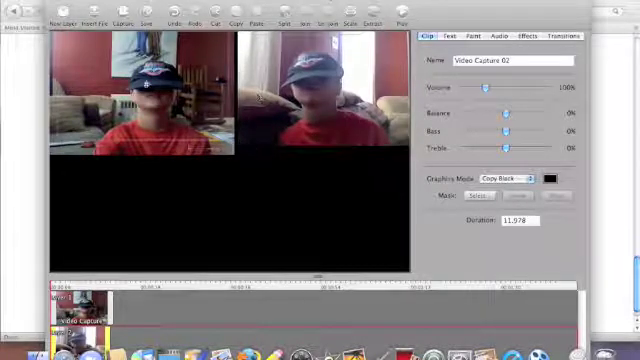
left_click_drag(330, 88, 85, 95)
- Nudge the left clip slightly, lower the right clip, and deselect both
left_click(330, 100)
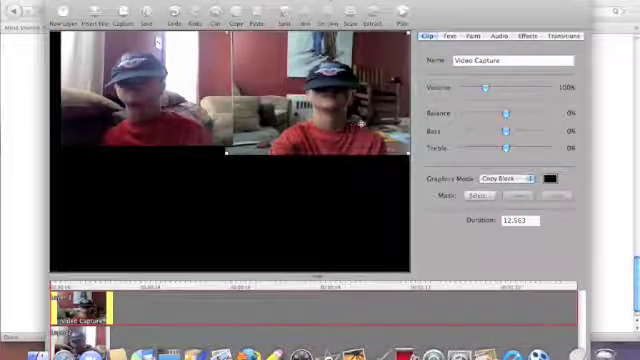
left_click(150, 95)
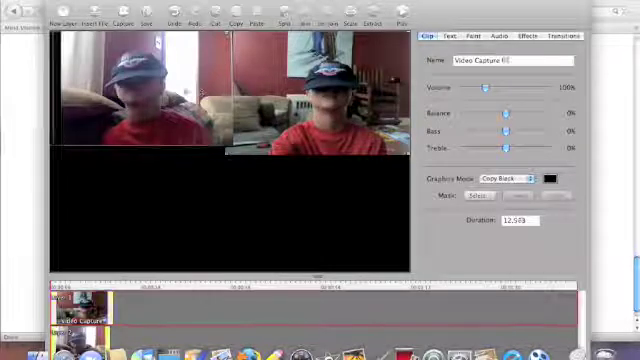
left_click_drag(188, 95, 192, 97)
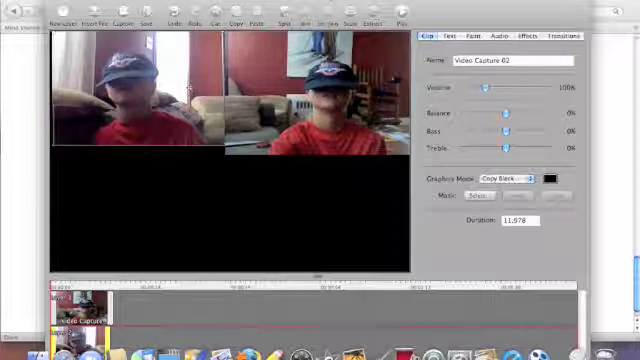
left_click(257, 108)
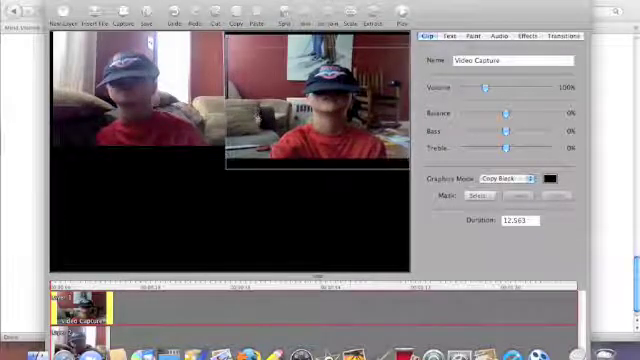
left_click_drag(257, 108, 257, 122)
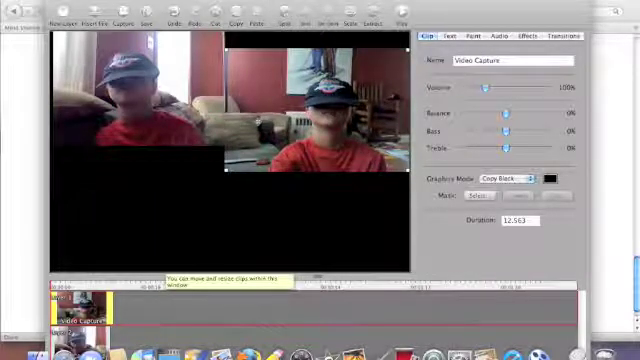
left_click(150, 171)
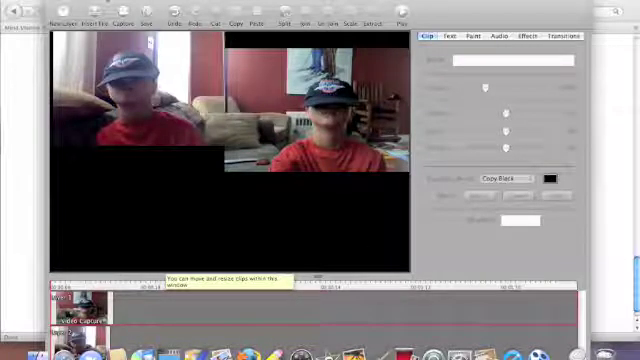
- Save the side-by-side MediaEdit project
left_click(62, 2)
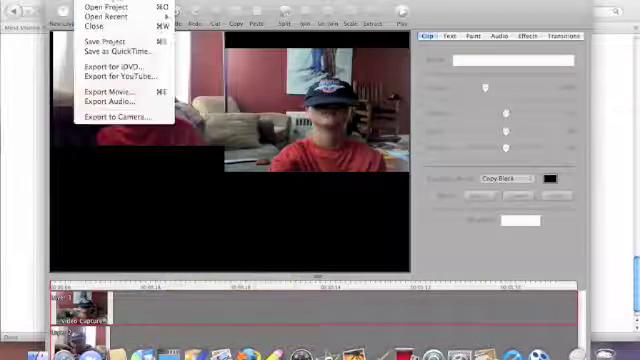
left_click(105, 41)
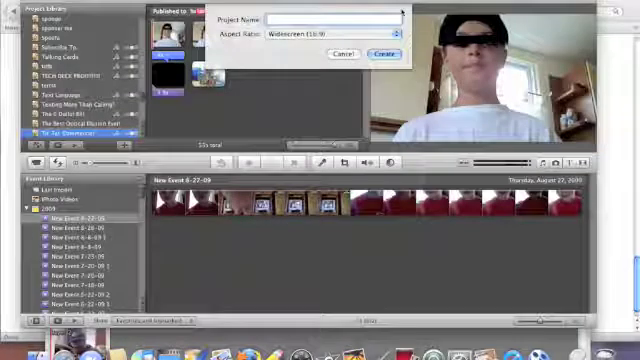
type("c")
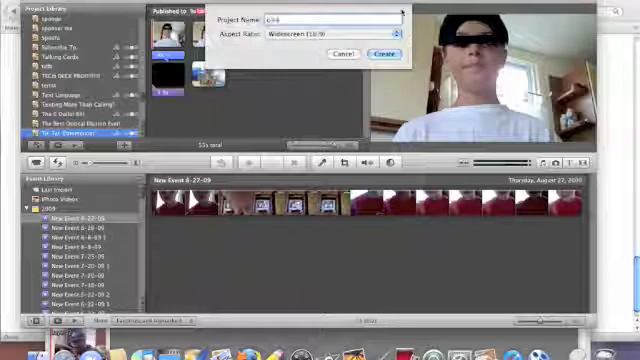
type("oolness")
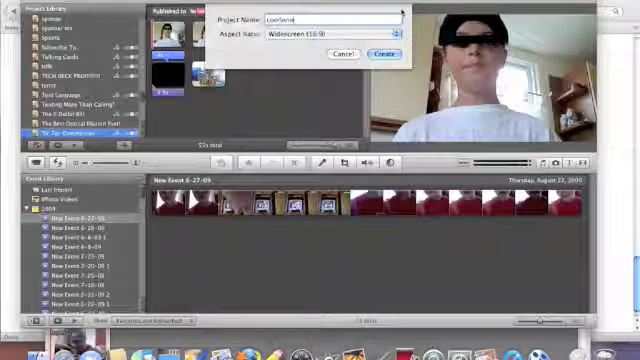
- Create the empty Widescreen (16:9) iMovie project
left_click(385, 53)
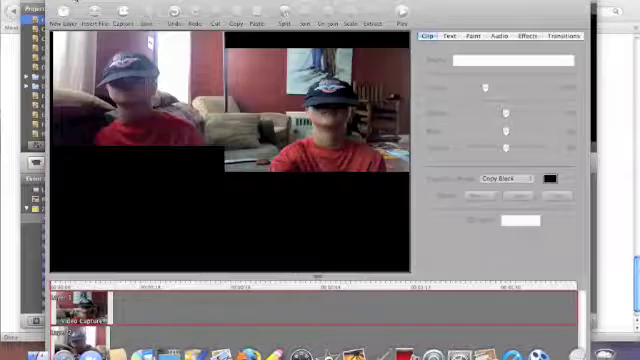
- Export the side-by-side movie from MediaEdit as MPEG-4 'cloning.mp4' to the Desktop
left_click(75, 3)
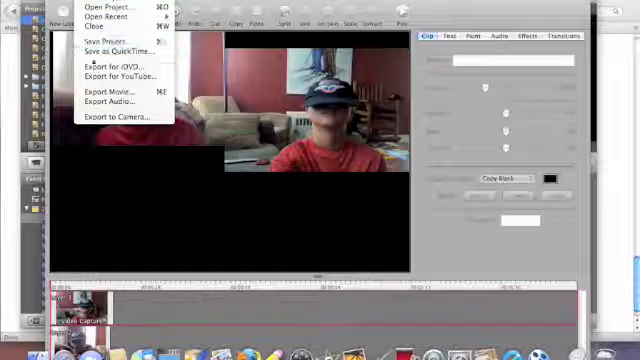
left_click(118, 77)
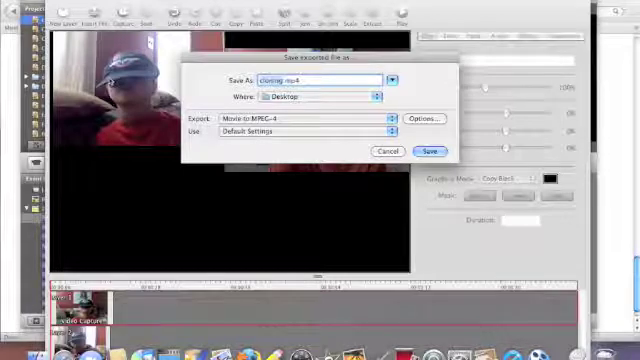
left_click(430, 151)
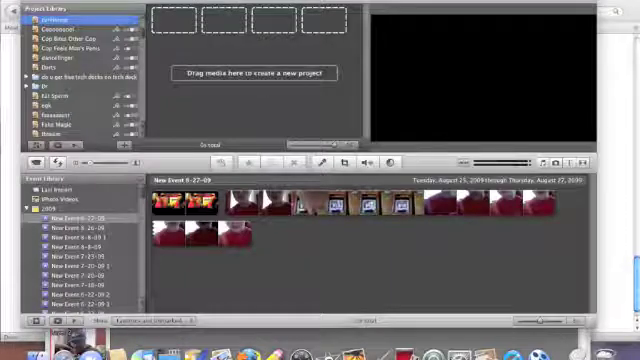
- Import 'Rendered Movie.mov' from the cloning folder into the existing New Event 8-27-09 event
left_click(40, 2)
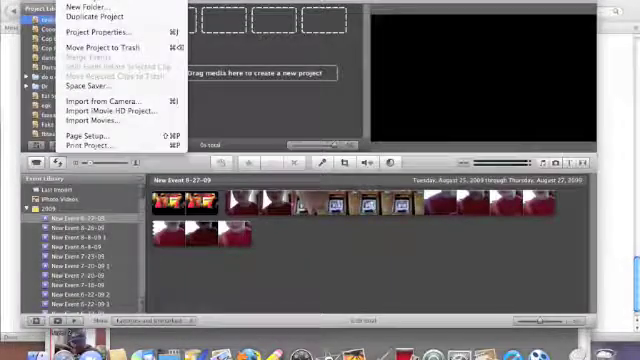
left_click(95, 120)
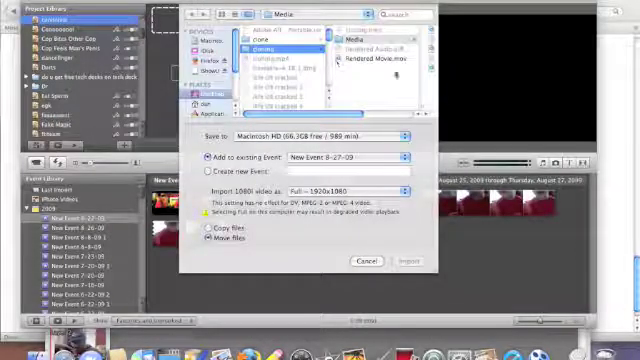
left_click(378, 58)
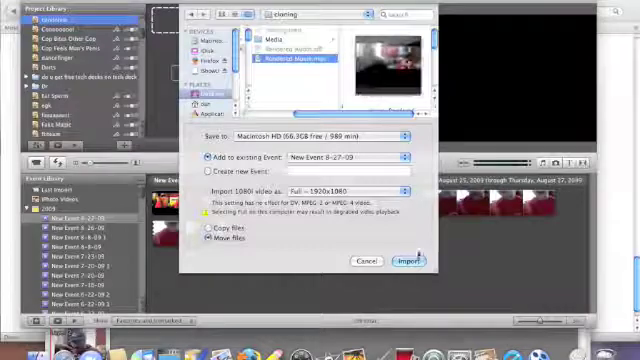
left_click(409, 260)
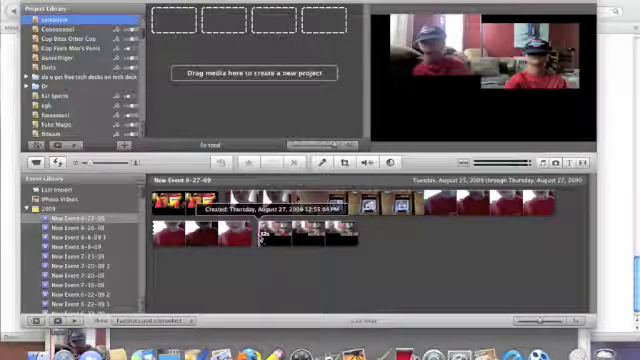
- Put the whole imported side-by-side clip into the project storyboard and enter Crop mode
left_click_drag(265, 232, 355, 236)
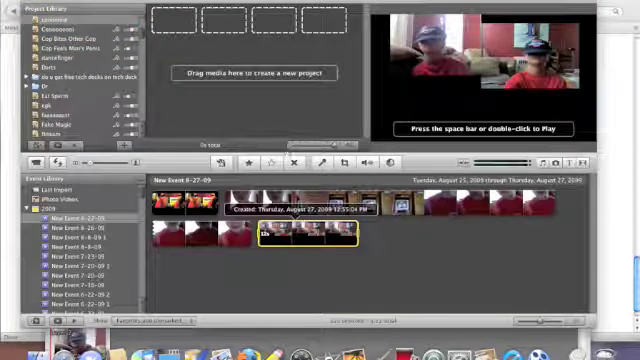
left_click_drag(310, 235, 270, 32)
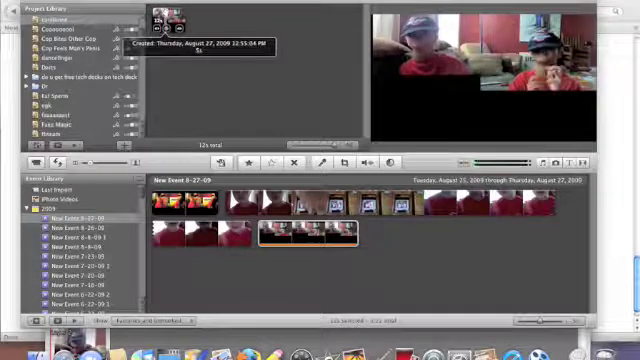
key("c")
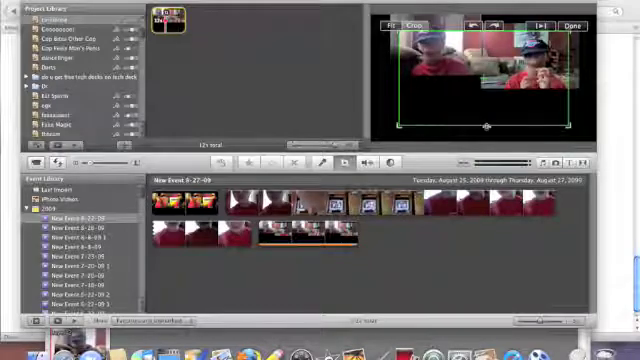
- Frame the two clone figures by dragging the crop corners, then select another library project
mouse_move(398, 126)
left_mouse_down()
mouse_move(477, 73)
mouse_move(478, 84)
left_mouse_up()
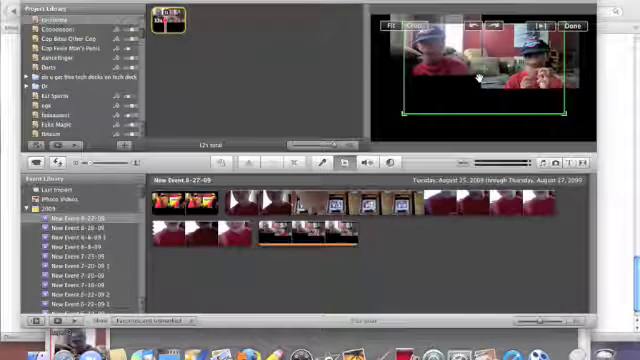
left_click_drag(565, 115, 572, 115)
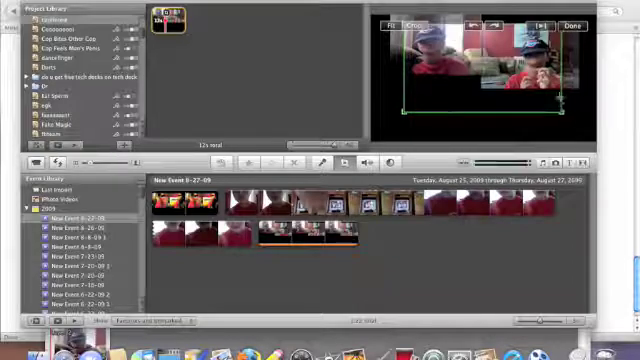
left_click(55, 116)
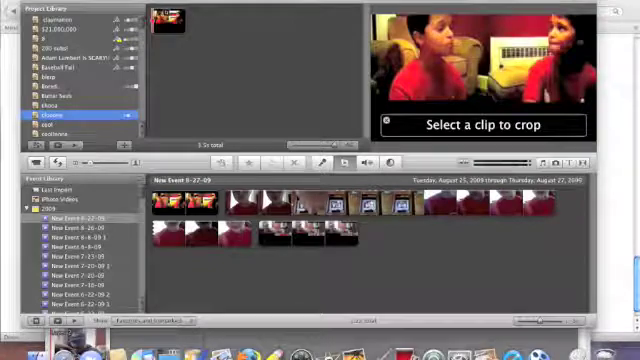
left_click(165, 2)
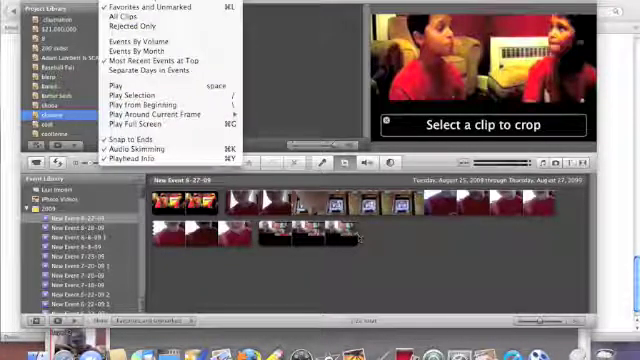
left_click(310, 55)
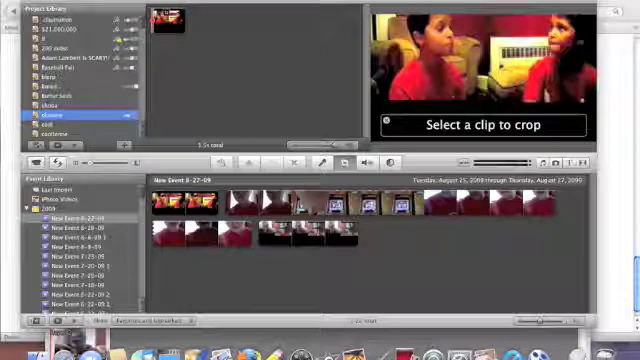
left_click(478, 3)
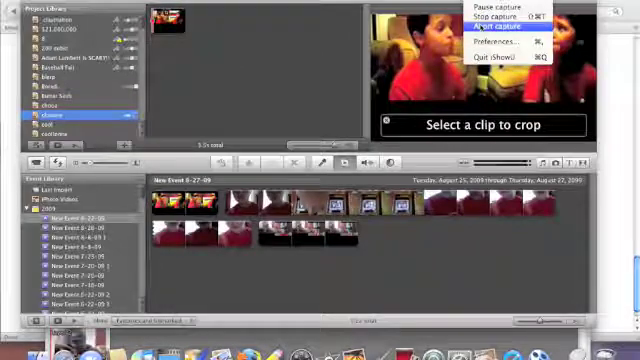